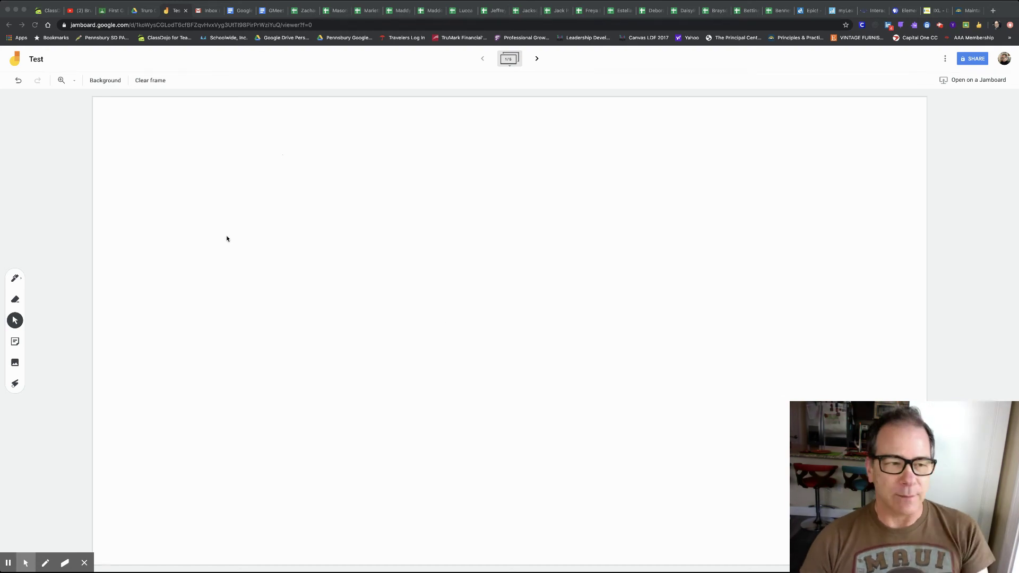
# Step: Show the signed-in Google account details from the profile avatar on the blank board
pyautogui.click(1003, 61)
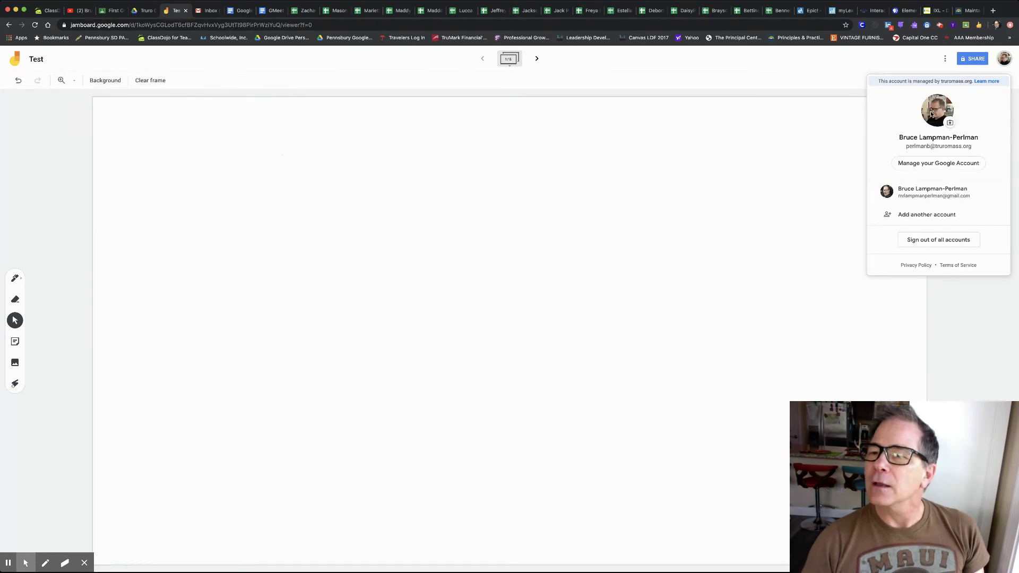
# Step: Visit the Google Account home page and browse its apps list, then return to the Test board
pyautogui.click(928, 164)
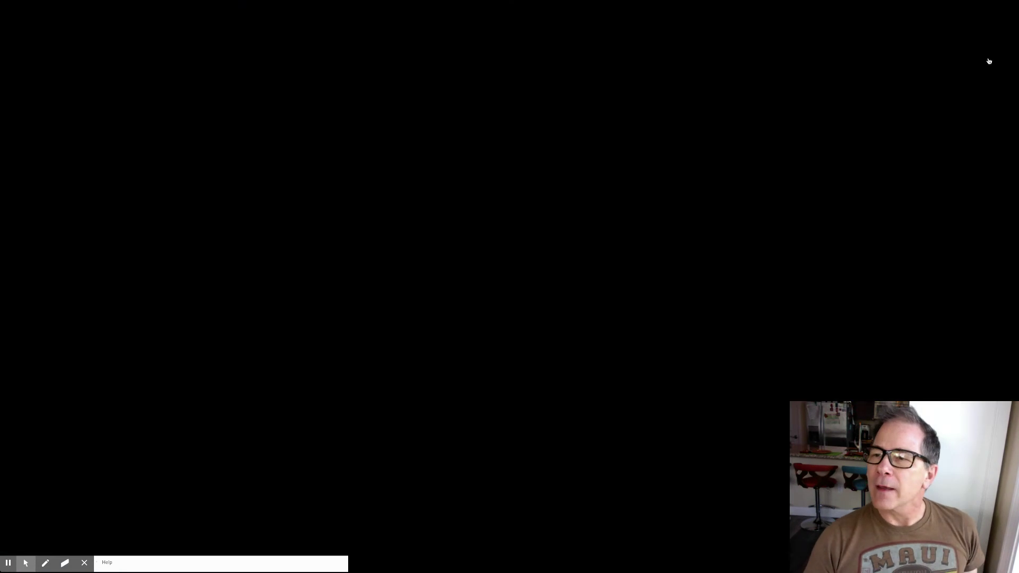
pyautogui.click(985, 58)
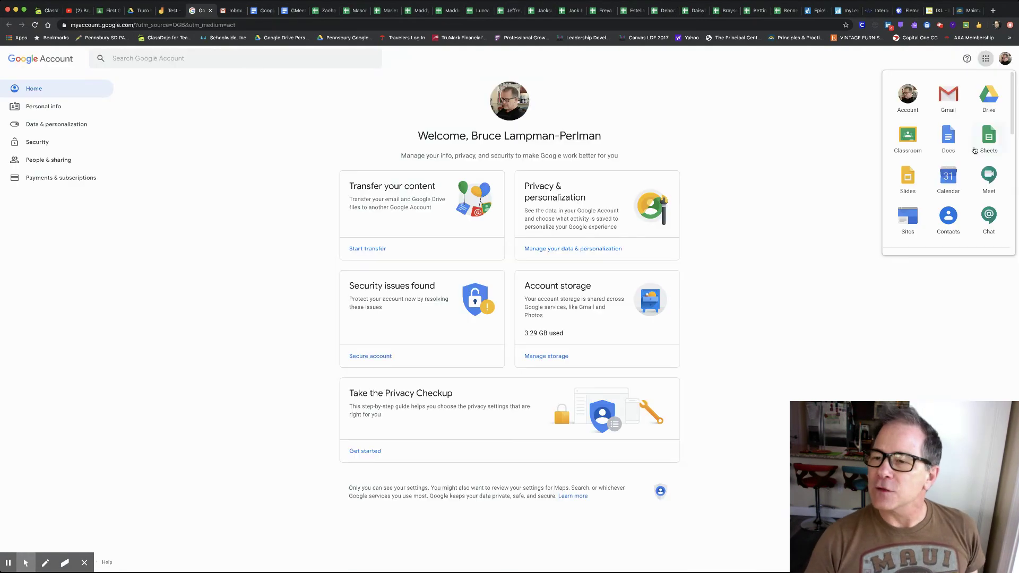
pyautogui.scroll(-2, 976, 153)
pyautogui.scroll(-2, 976, 153)
pyautogui.scroll(-2, 976, 153)
pyautogui.scroll(-1, 977, 153)
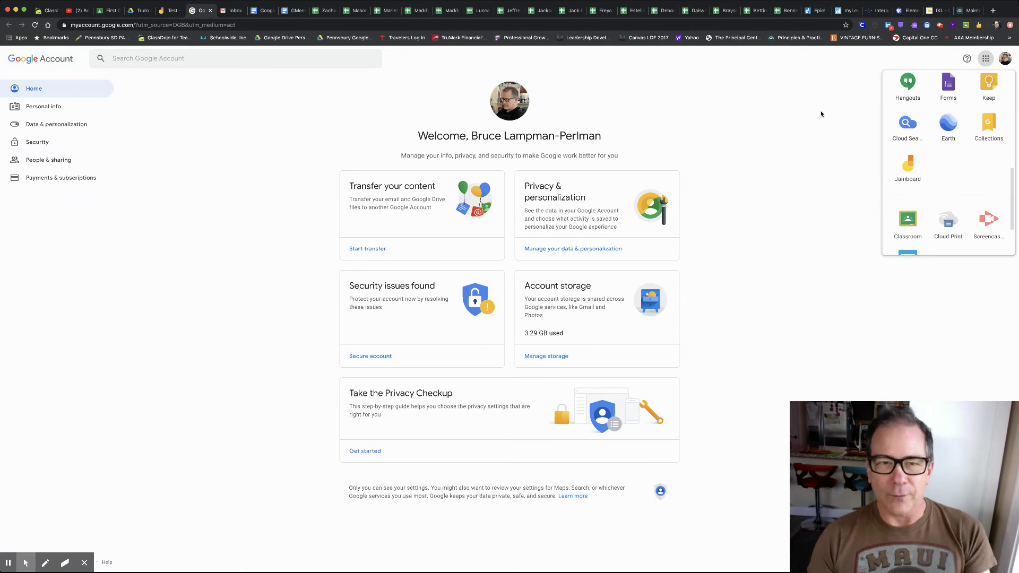
pyautogui.click(796, 117)
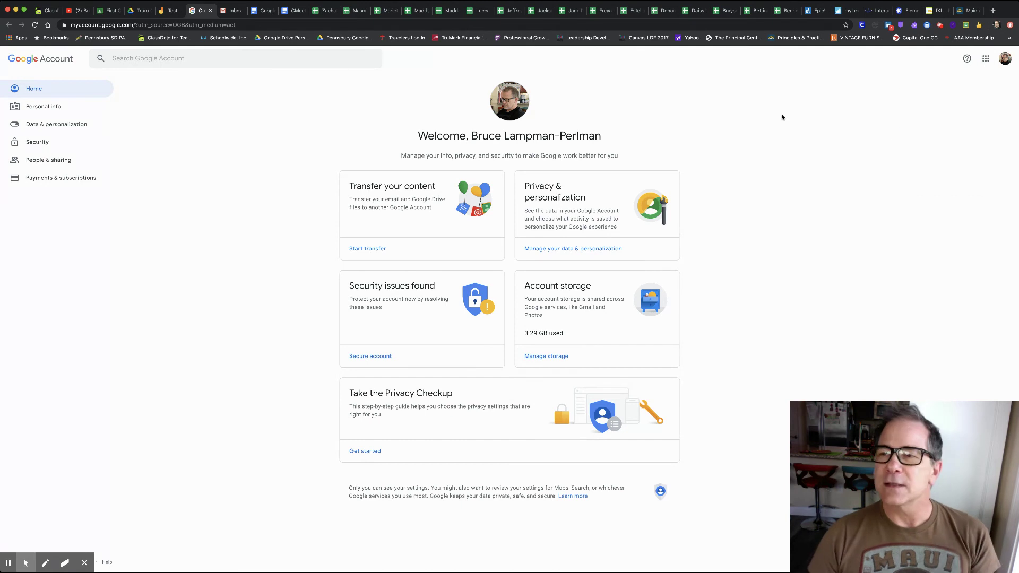
pyautogui.click(165, 14)
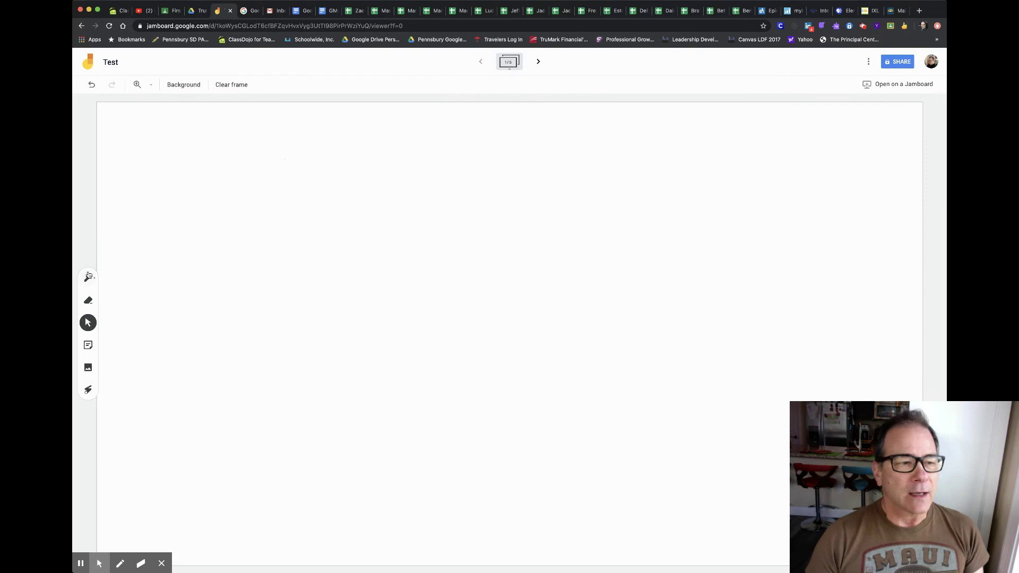
pyautogui.click(88, 279)
pyautogui.moveTo(135, 132)
pyautogui.mouseDown()
pyautogui.moveTo(126, 195)
pyautogui.moveTo(163, 184)
pyautogui.moveTo(170, 167)
pyautogui.moveTo(209, 172)
pyautogui.mouseUp()
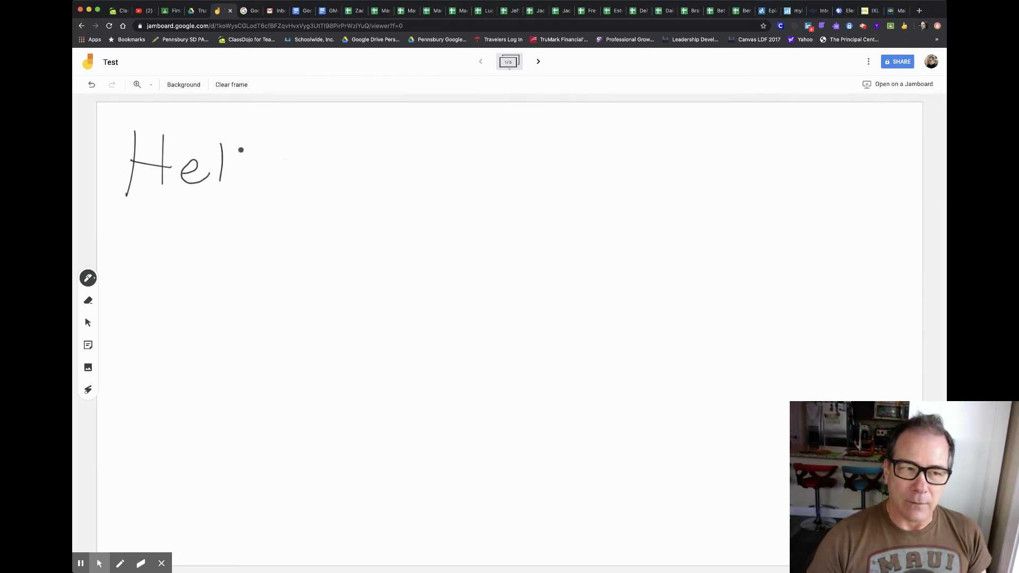
pyautogui.moveTo(240, 136)
pyautogui.mouseDown()
pyautogui.moveTo(234, 190)
pyautogui.moveTo(277, 179)
pyautogui.moveTo(236, 146)
pyautogui.moveTo(237, 183)
pyautogui.moveTo(256, 173)
pyautogui.moveTo(166, 182)
pyautogui.moveTo(161, 151)
pyautogui.moveTo(123, 143)
pyautogui.moveTo(130, 134)
pyautogui.moveTo(123, 164)
pyautogui.moveTo(130, 155)
pyautogui.moveTo(159, 166)
pyautogui.mouseUp()
pyautogui.click(88, 300)
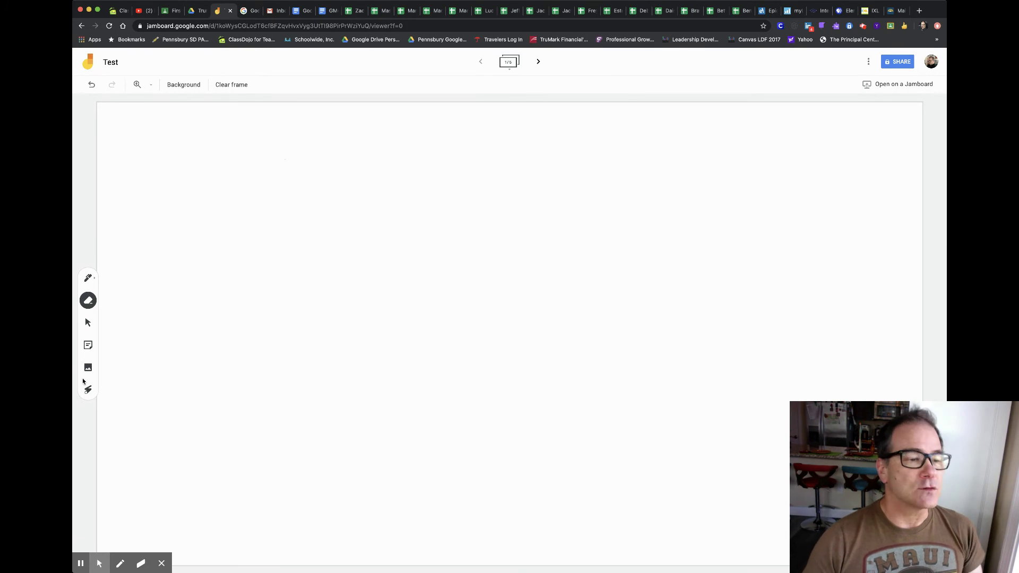
# Step: Add a yellow 'Bettina' sticky note to the first frame and advance to frame two
pyautogui.click(88, 345)
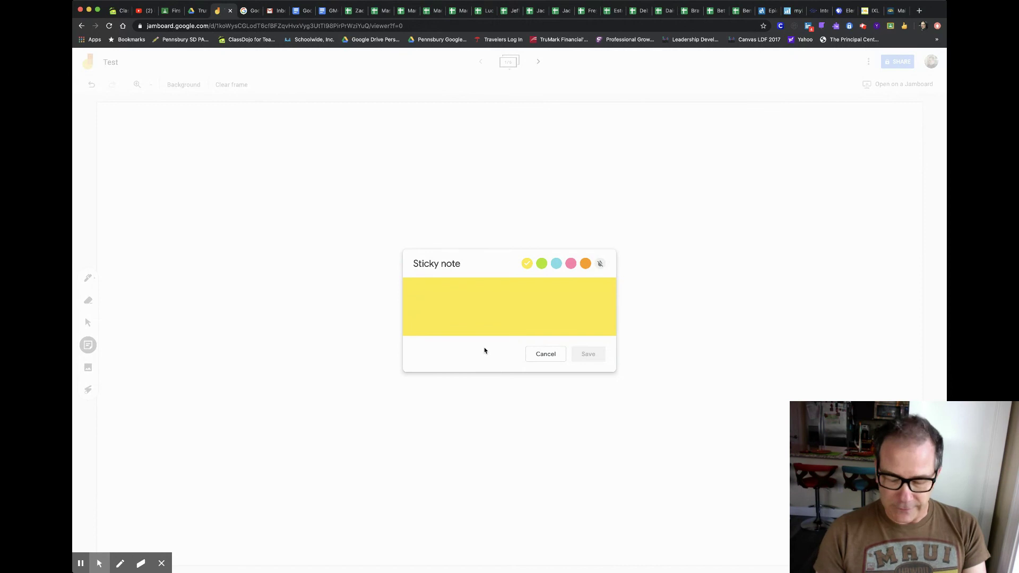
pyautogui.write('Bettina')
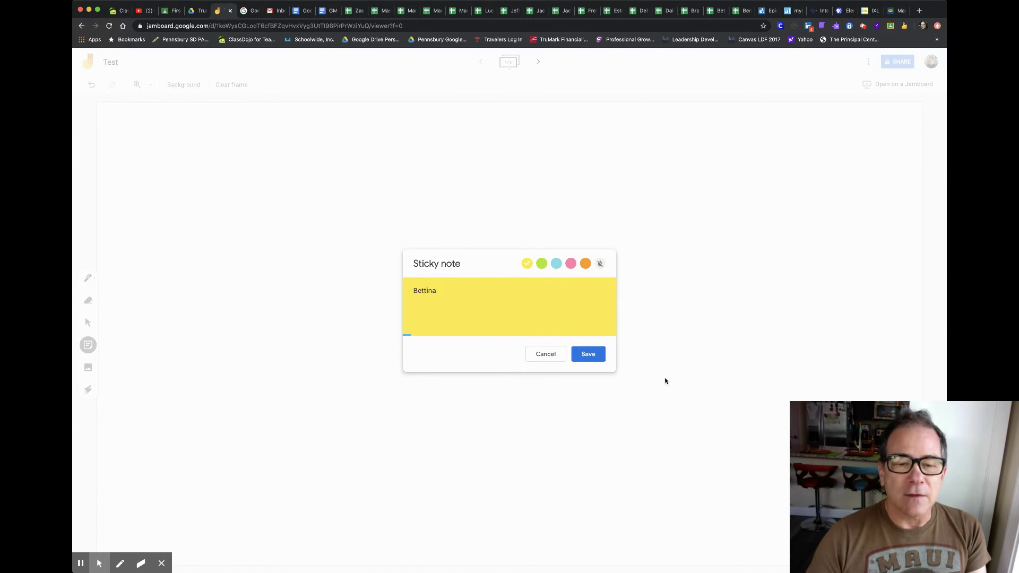
pyautogui.click(588, 353)
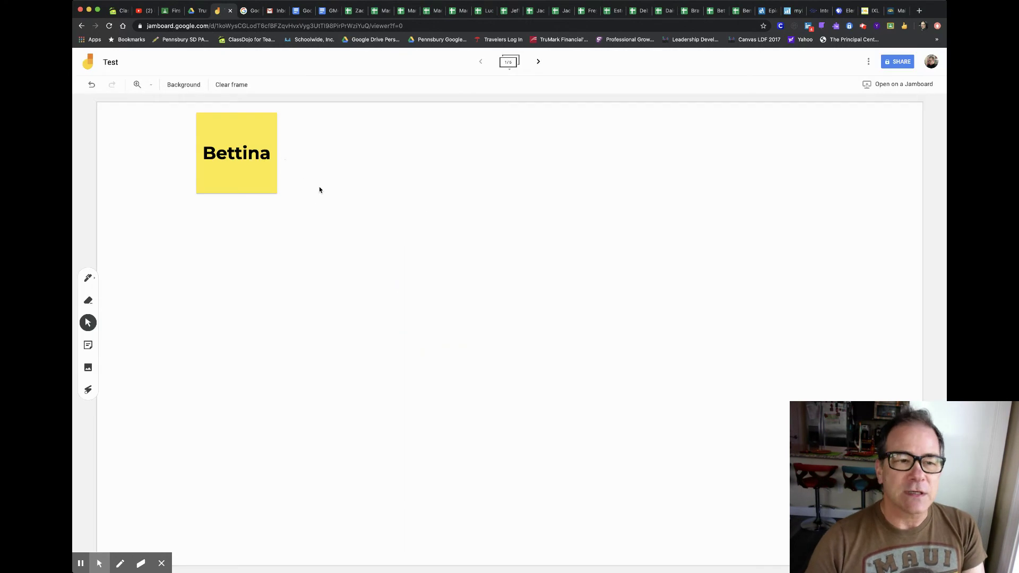
pyautogui.click(538, 62)
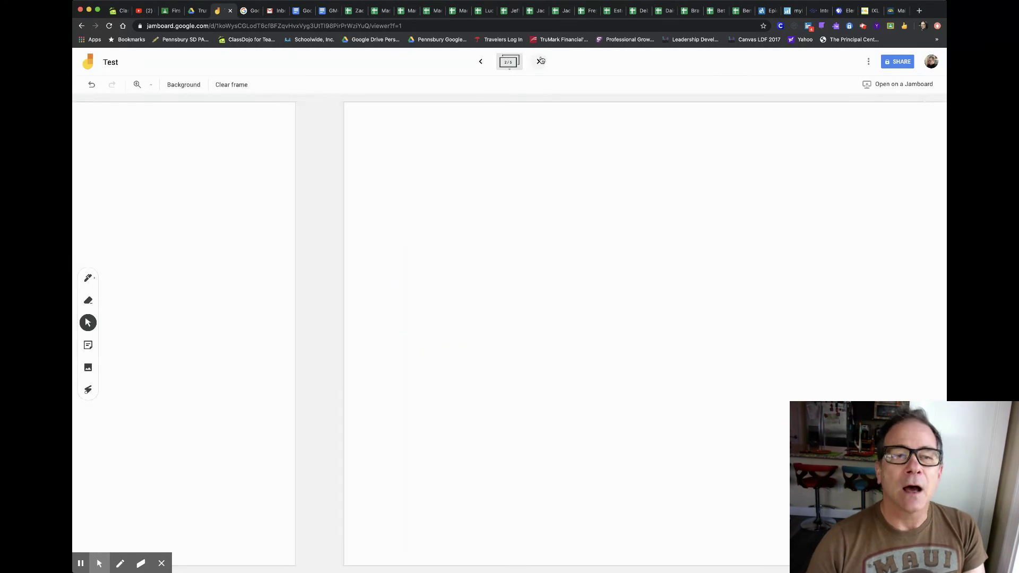
pyautogui.click(88, 368)
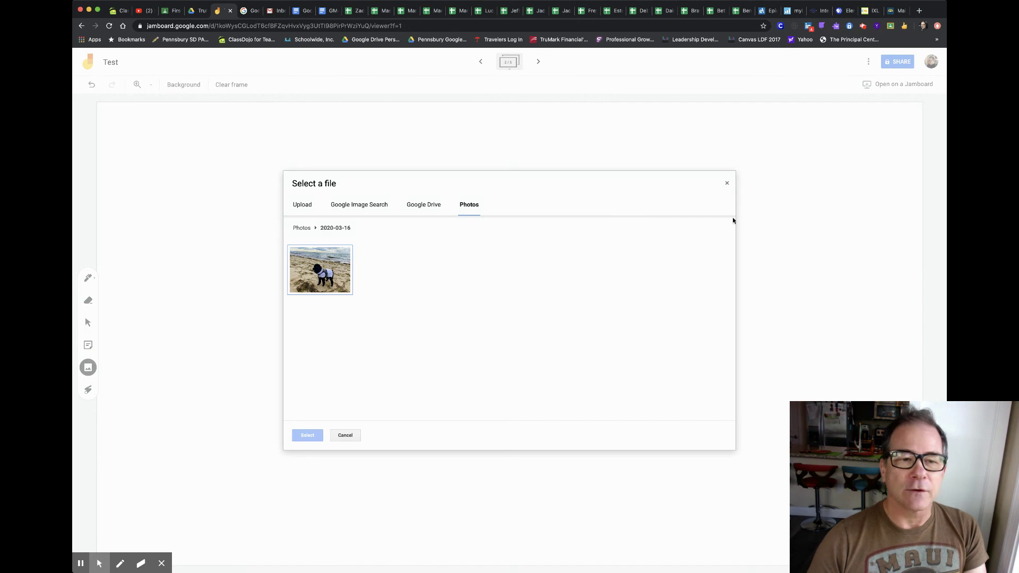
pyautogui.click(329, 278)
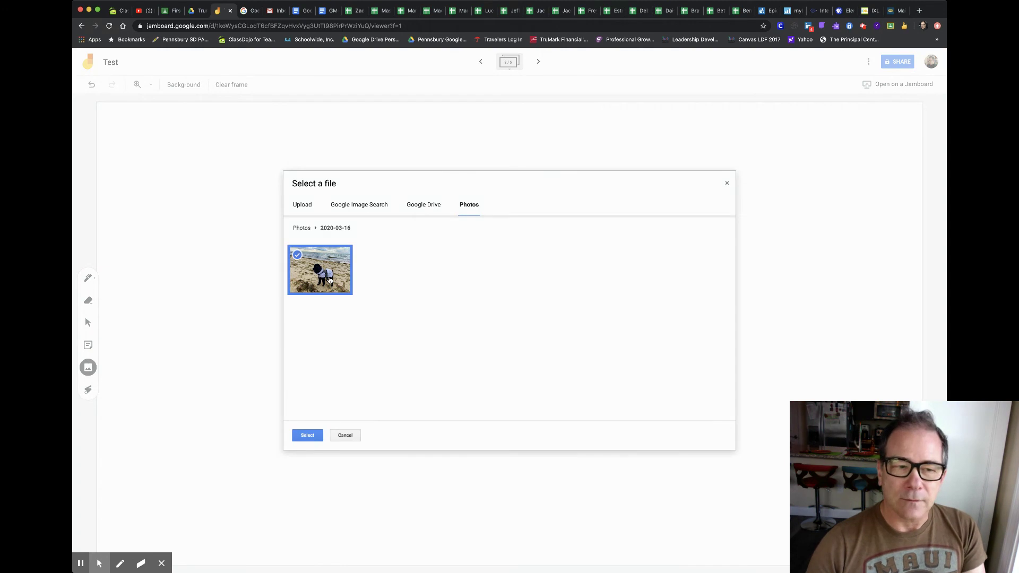
pyautogui.click(343, 435)
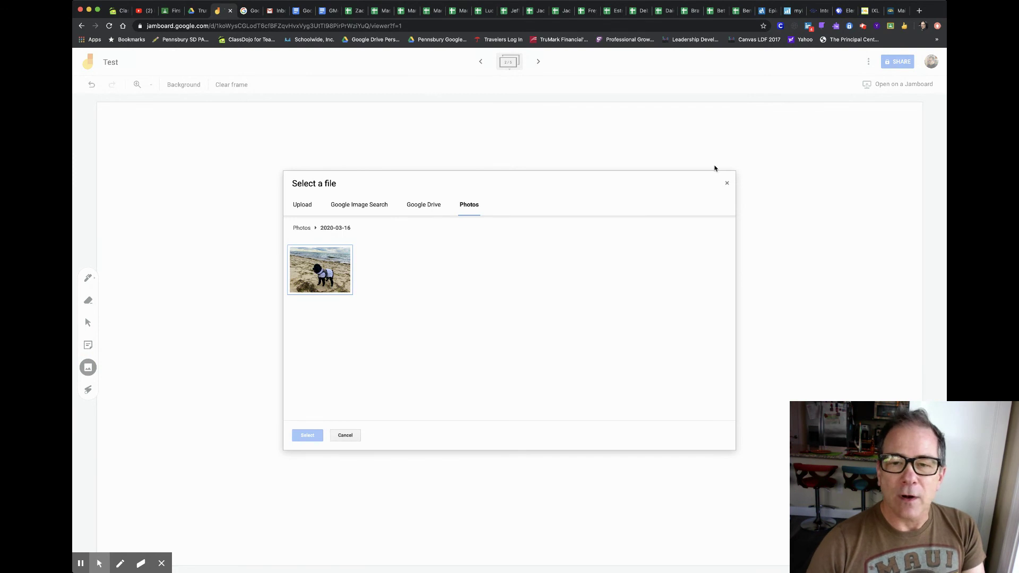
pyautogui.click(726, 184)
# Step: Add a green 'Deborah' sticky note to the second frame and advance to frame three
pyautogui.click(89, 345)
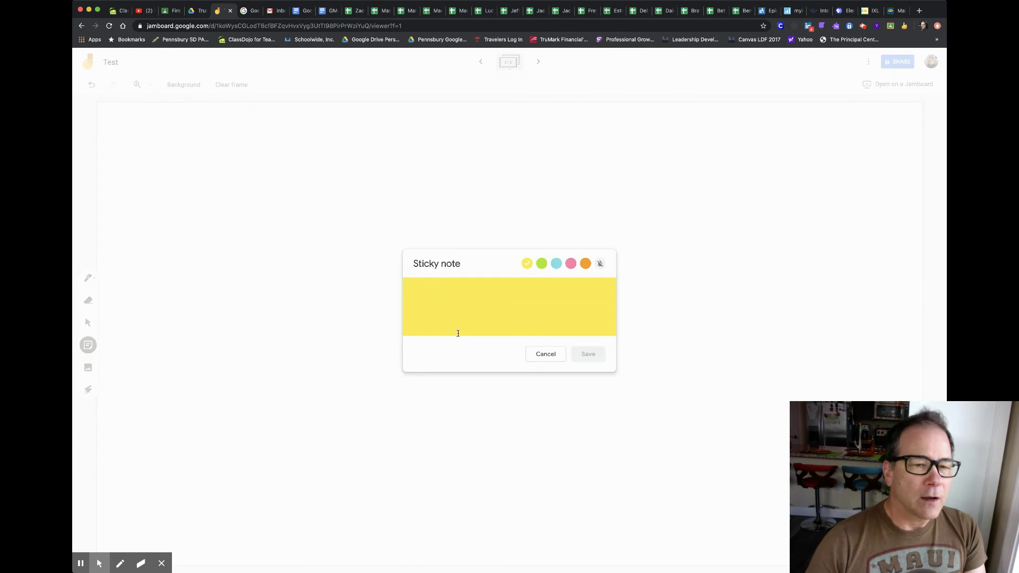
pyautogui.click(542, 264)
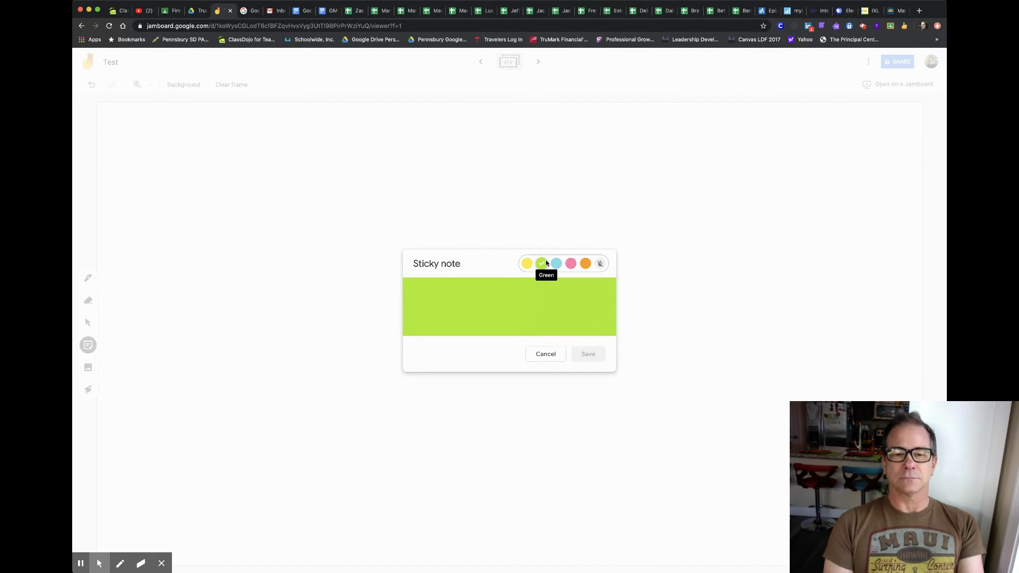
pyautogui.click(493, 295)
pyautogui.write('Deborah')
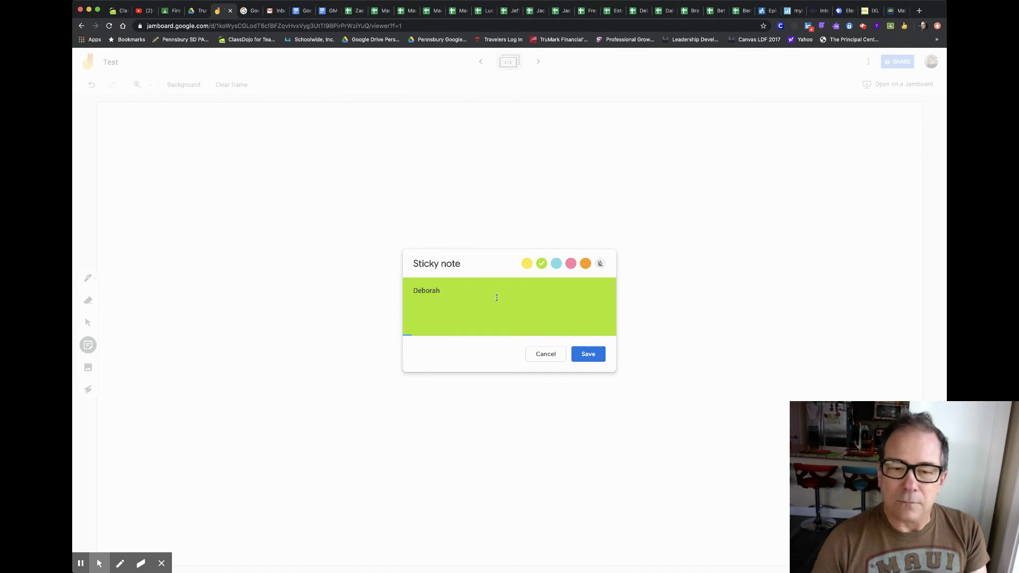
pyautogui.click(588, 353)
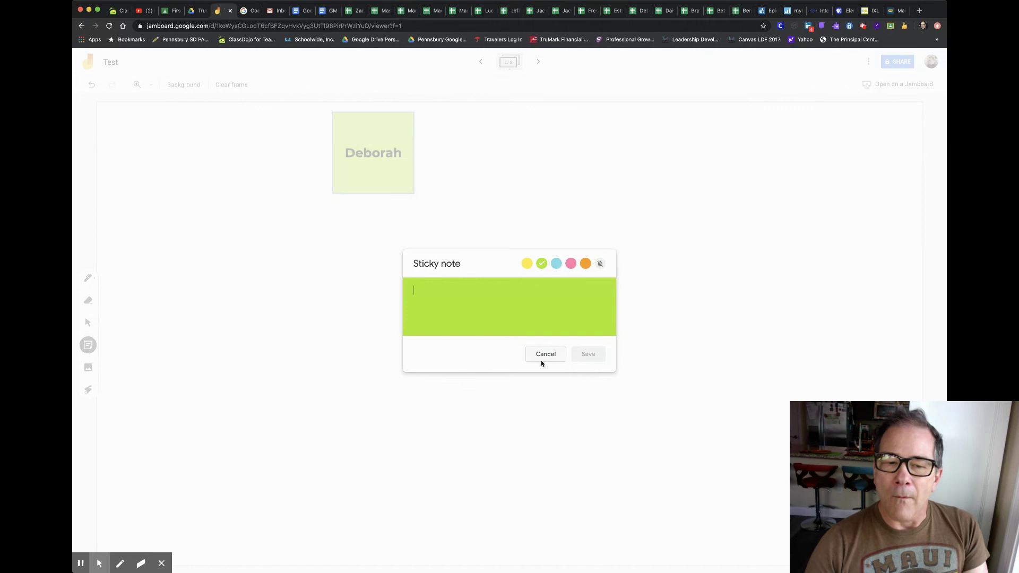
pyautogui.click(598, 155)
pyautogui.click(539, 62)
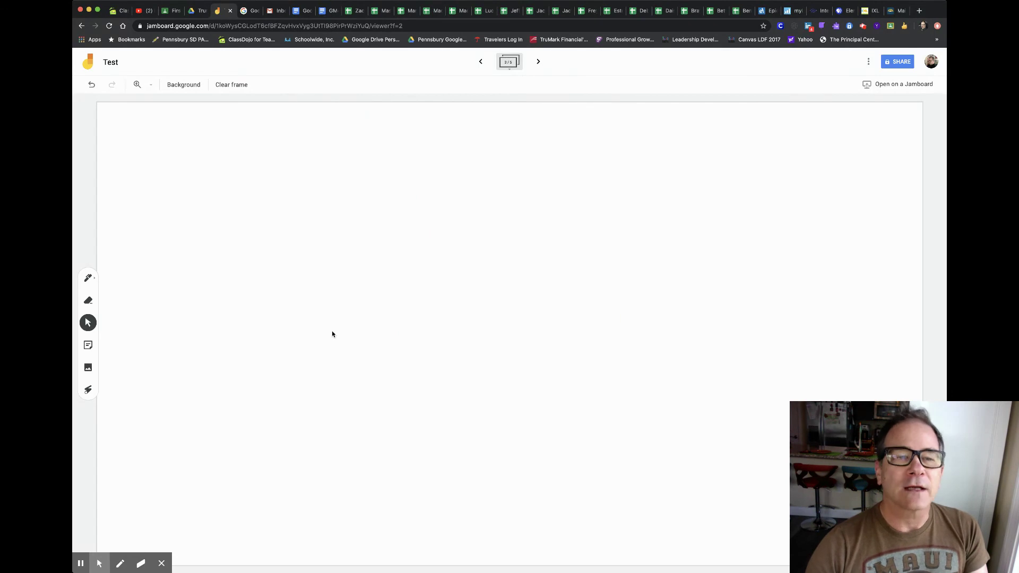
# Step: Add a light-blue 'Bennett' sticky note to frame three, then head back toward frame one
pyautogui.click(87, 345)
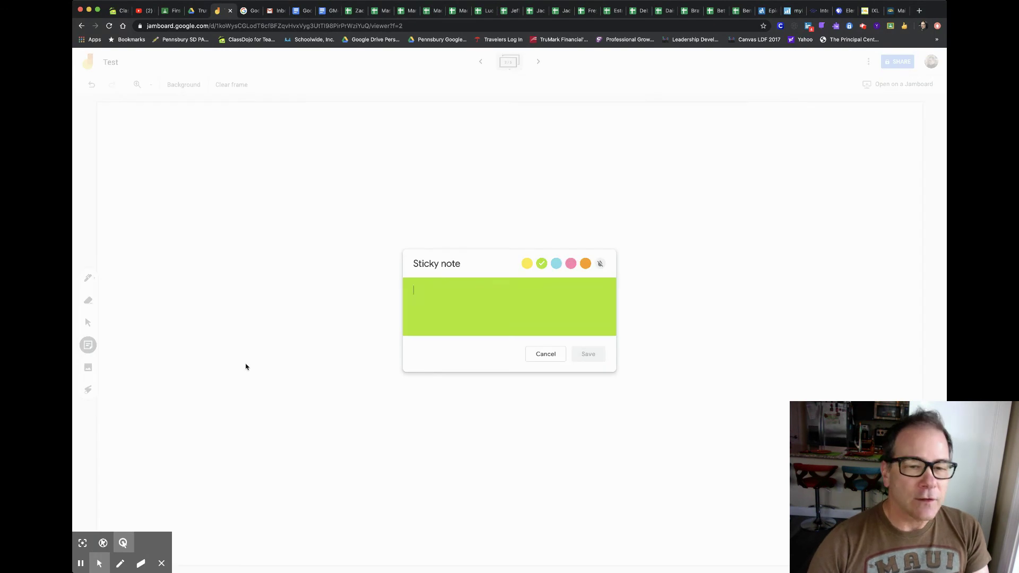
pyautogui.click(556, 262)
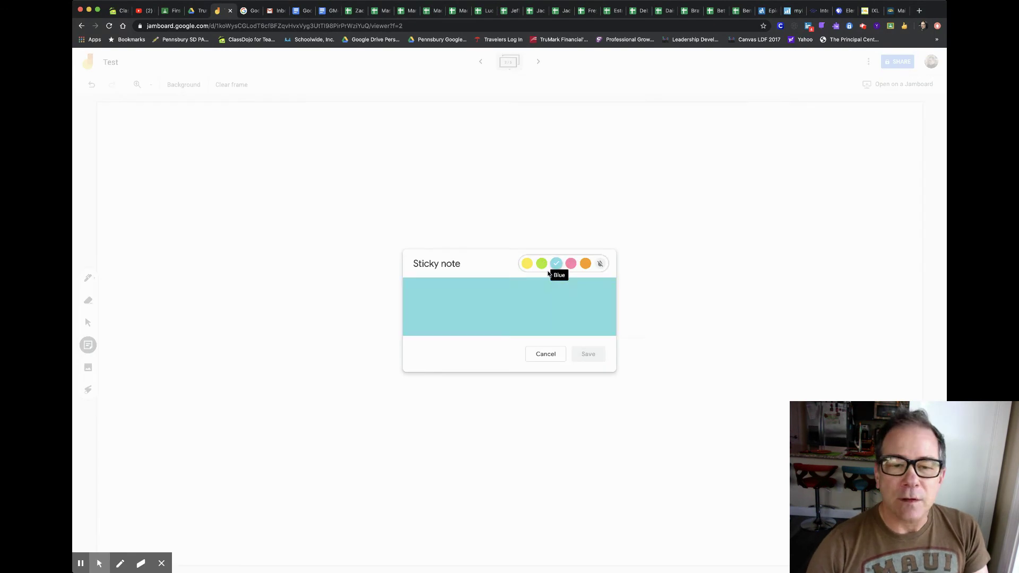
pyautogui.click(487, 285)
pyautogui.write('Bennett')
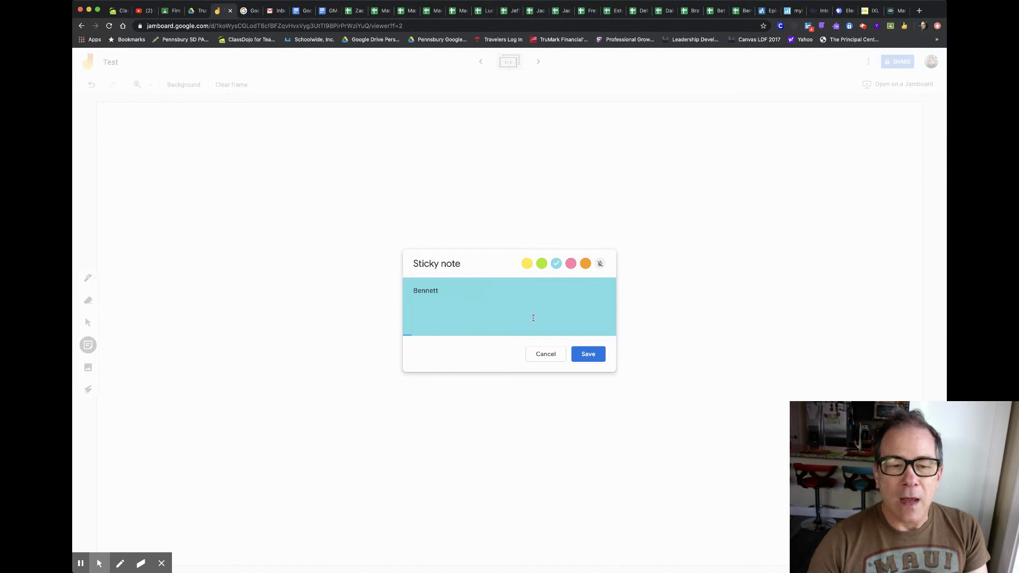
pyautogui.click(586, 352)
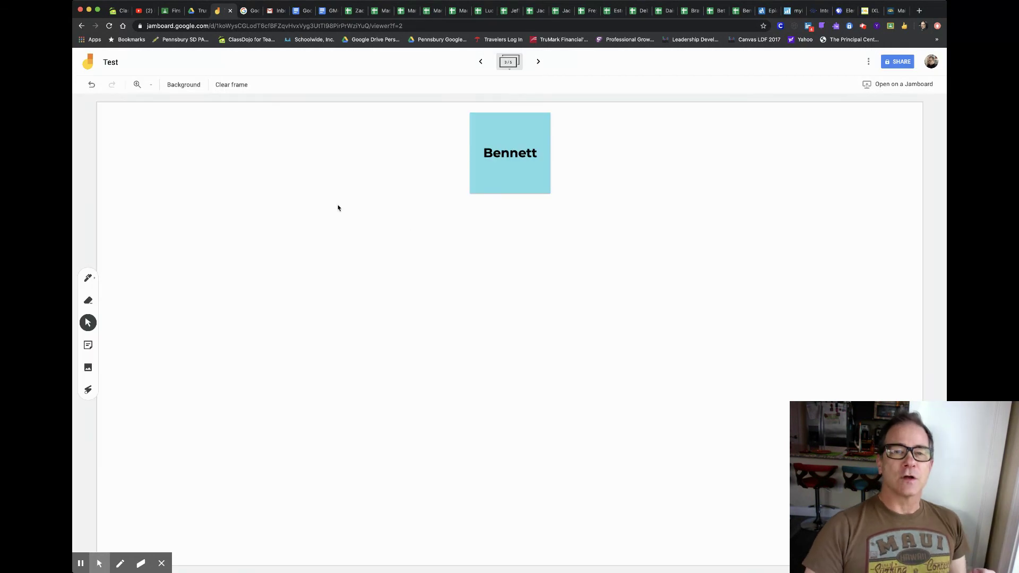
pyautogui.click(483, 61)
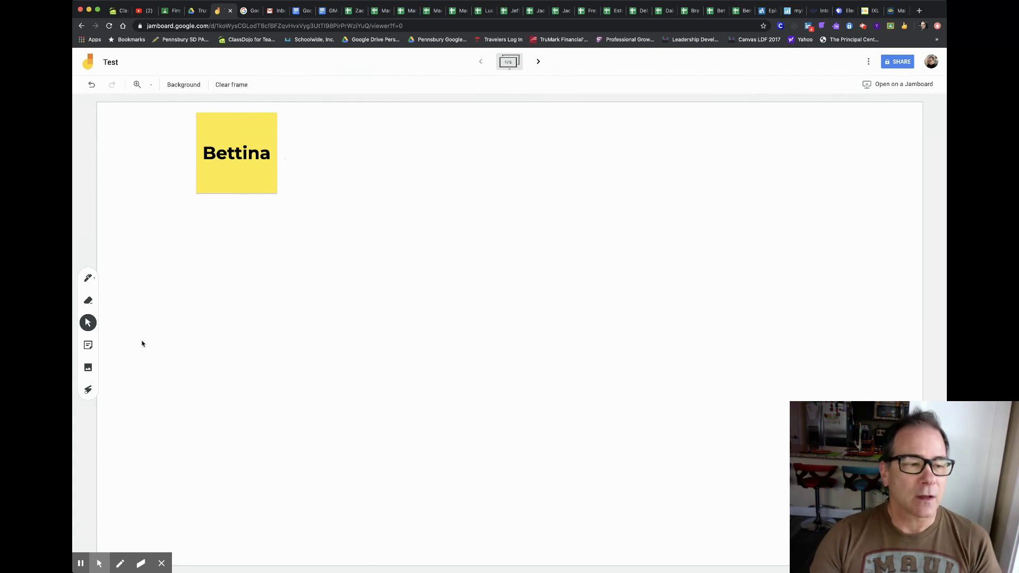
# Step: Handwrite an underlined 23 × 4 problem beside Bettina's note with the pen
pyautogui.click(88, 278)
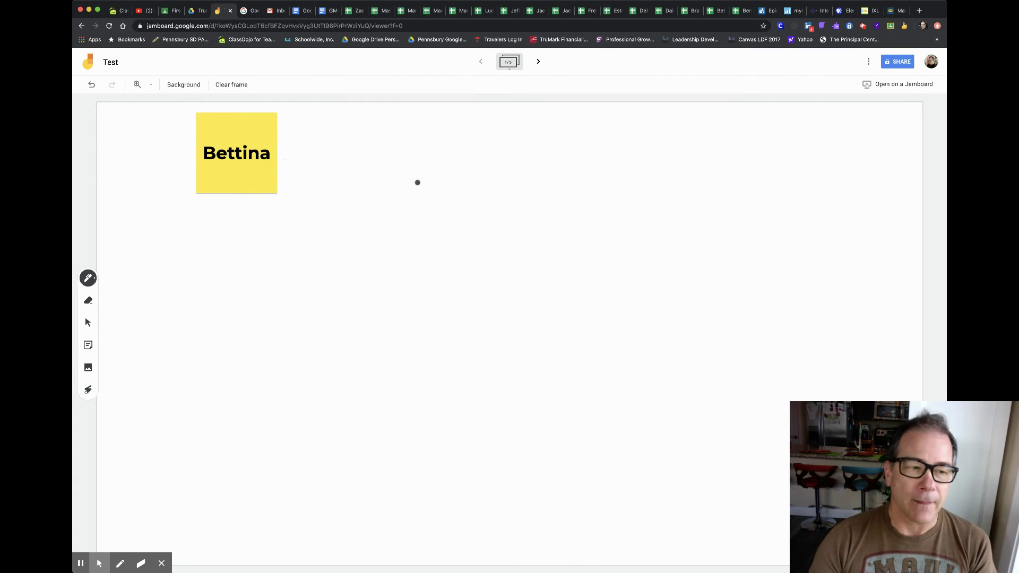
pyautogui.moveTo(330, 138); pyautogui.dragTo(417, 229)
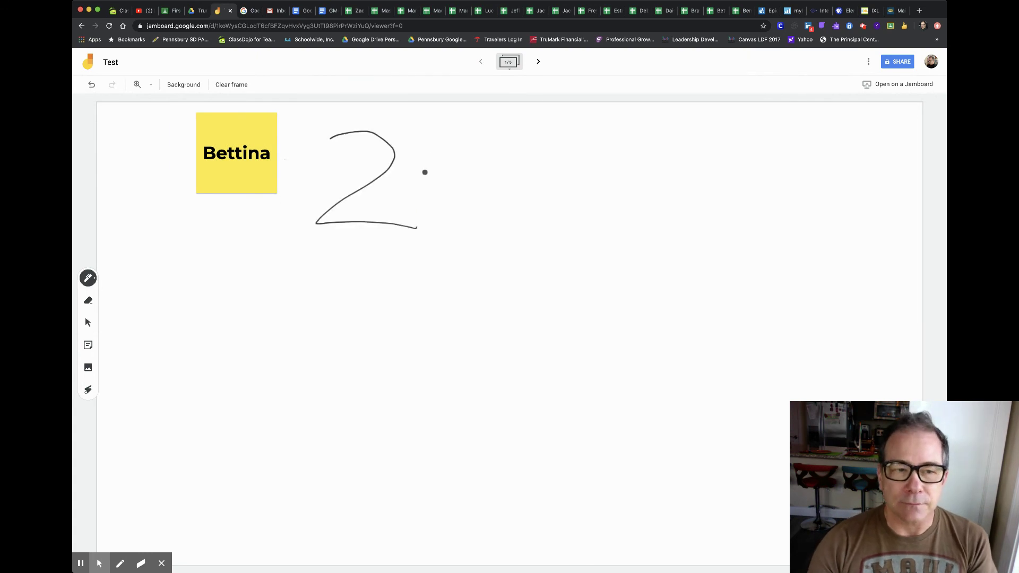
pyautogui.moveTo(428, 147); pyautogui.dragTo(480, 215)
pyautogui.moveTo(217, 272); pyautogui.dragTo(278, 313)
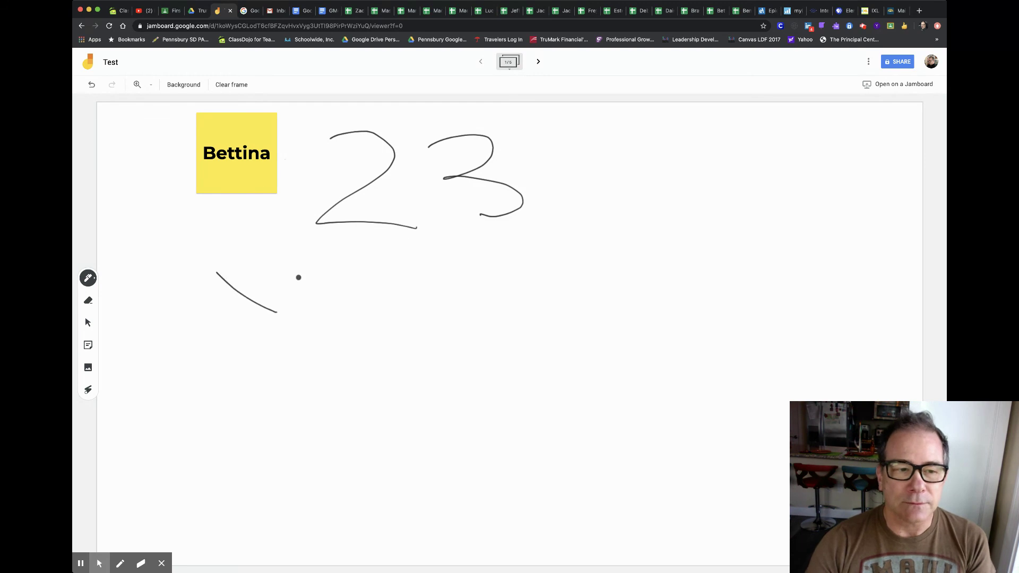
pyautogui.moveTo(283, 259); pyautogui.dragTo(230, 306)
pyautogui.moveTo(476, 237)
pyautogui.mouseDown()
pyautogui.moveTo(528, 268)
pyautogui.moveTo(502, 301)
pyautogui.mouseUp()
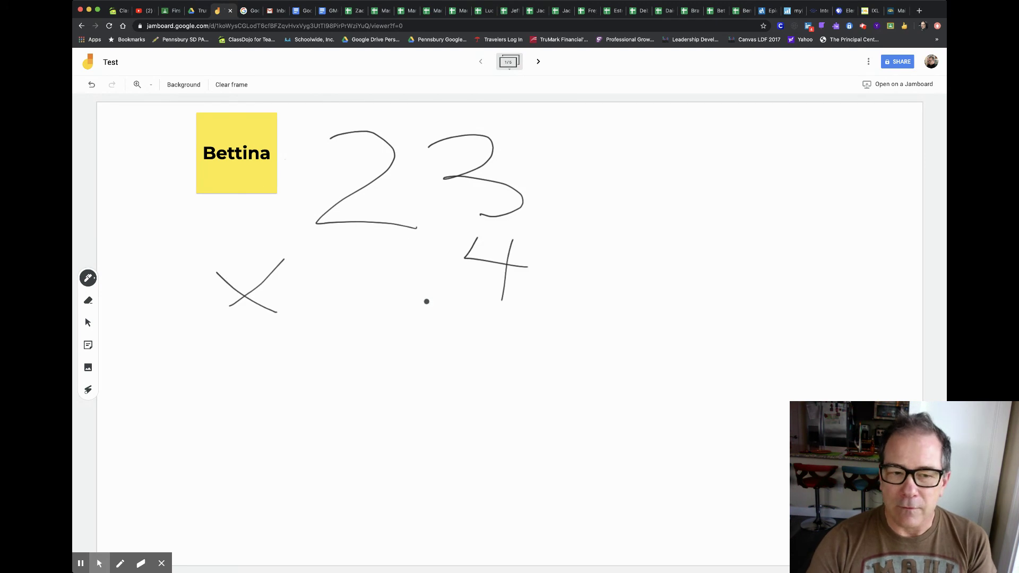
pyautogui.moveTo(202, 346); pyautogui.dragTo(560, 341)
# Step: Handwrite an underlined 3 + 3 problem, then advance to Deborah's frame
pyautogui.moveTo(728, 168)
pyautogui.mouseDown()
pyautogui.moveTo(774, 169)
pyautogui.moveTo(784, 199)
pyautogui.moveTo(751, 207)
pyautogui.moveTo(722, 261)
pyautogui.moveTo(737, 245)
pyautogui.mouseUp()
pyautogui.moveTo(759, 231)
pyautogui.mouseDown()
pyautogui.moveTo(783, 232)
pyautogui.moveTo(789, 256)
pyautogui.moveTo(763, 269)
pyautogui.mouseUp()
pyautogui.moveTo(700, 292); pyautogui.dragTo(813, 292)
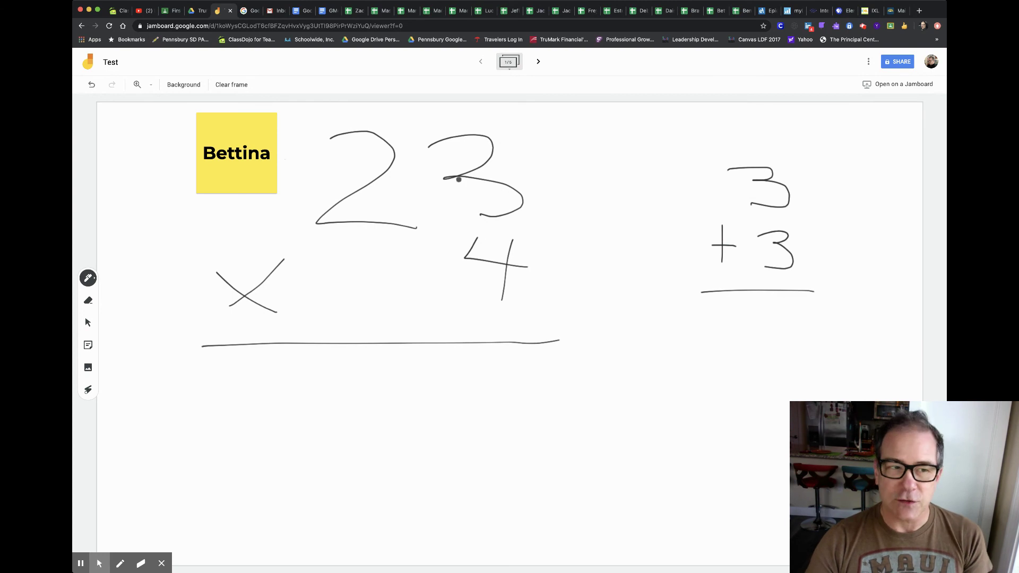
pyautogui.click(538, 61)
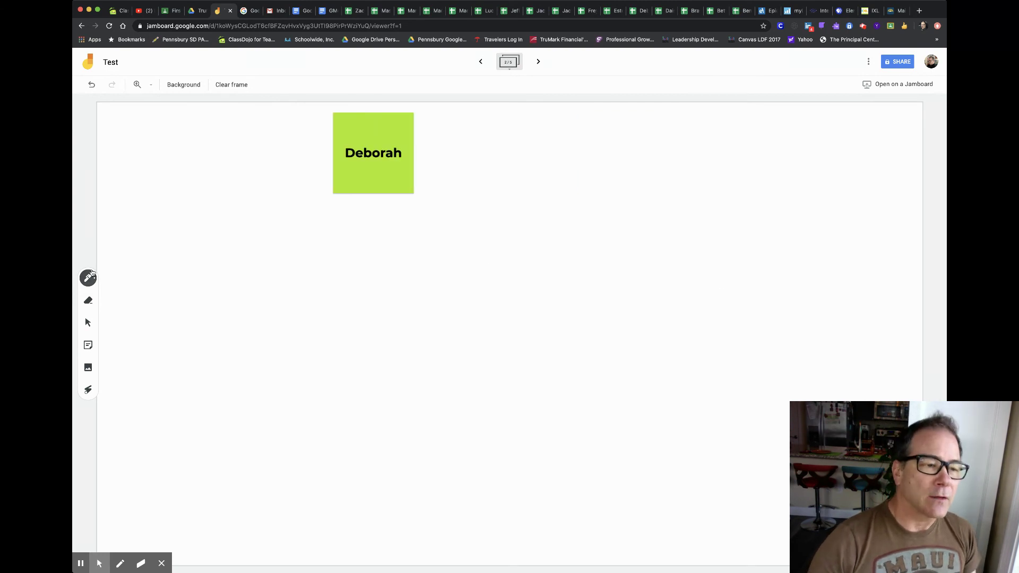
# Step: Switch the pen to green ink and write an underlined 2 + 3 beside Deborah's note
pyautogui.click(89, 278)
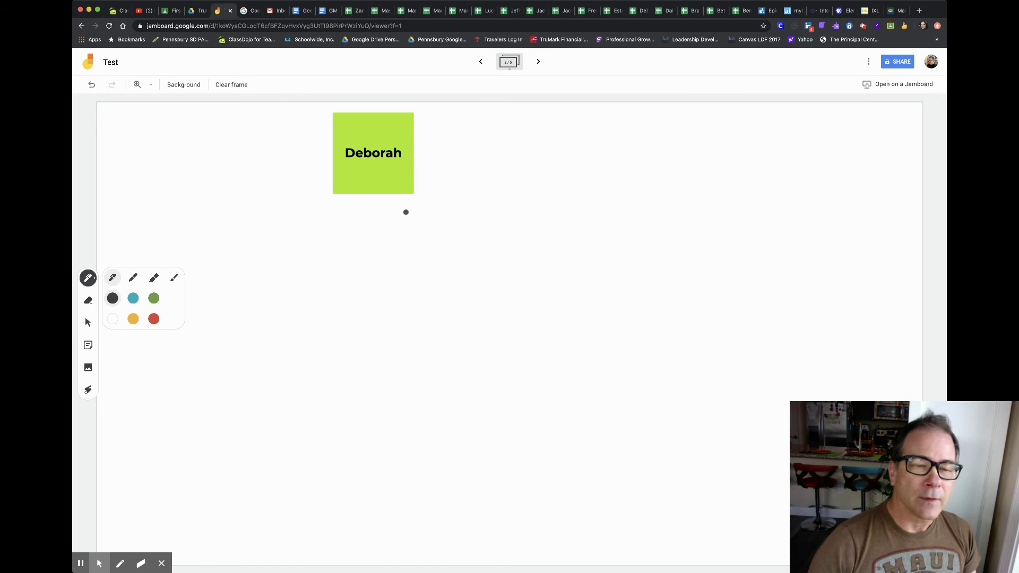
pyautogui.click(153, 298)
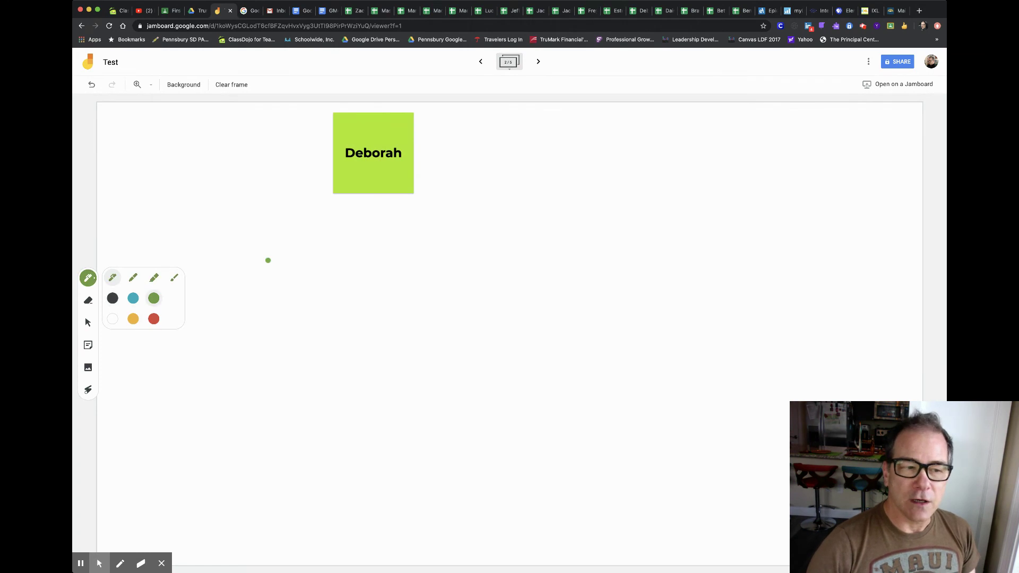
pyautogui.moveTo(466, 150); pyautogui.dragTo(571, 239)
pyautogui.moveTo(416, 257); pyautogui.dragTo(402, 345)
pyautogui.moveTo(392, 295)
pyautogui.mouseDown()
pyautogui.moveTo(456, 296)
pyautogui.moveTo(501, 280)
pyautogui.moveTo(506, 339)
pyautogui.mouseUp()
pyautogui.moveTo(440, 376); pyautogui.dragTo(716, 380)
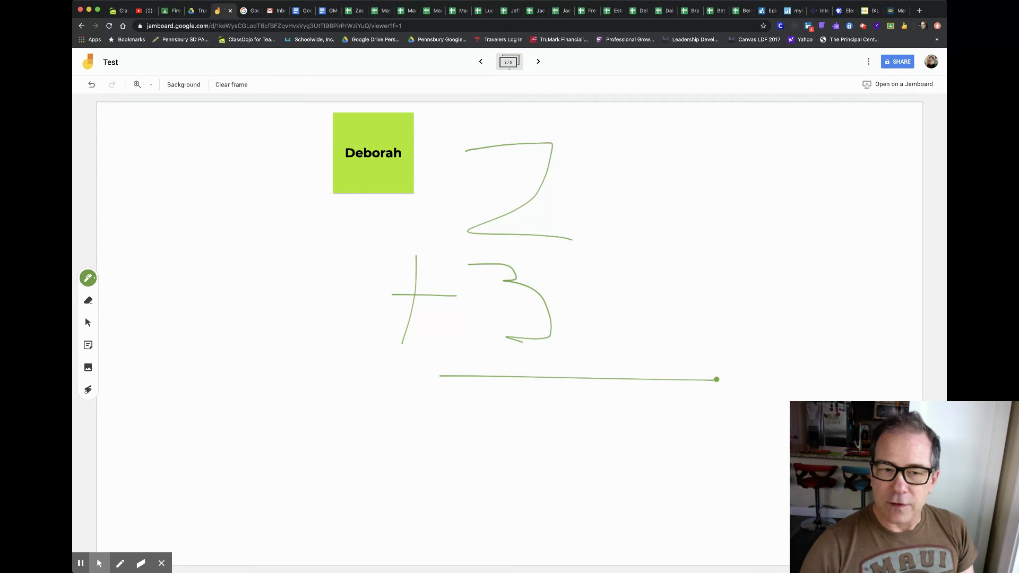
# Step: Clear Bennett's, Deborah's and Bettina's frames in turn, then show the board's extra actions
pyautogui.click(538, 61)
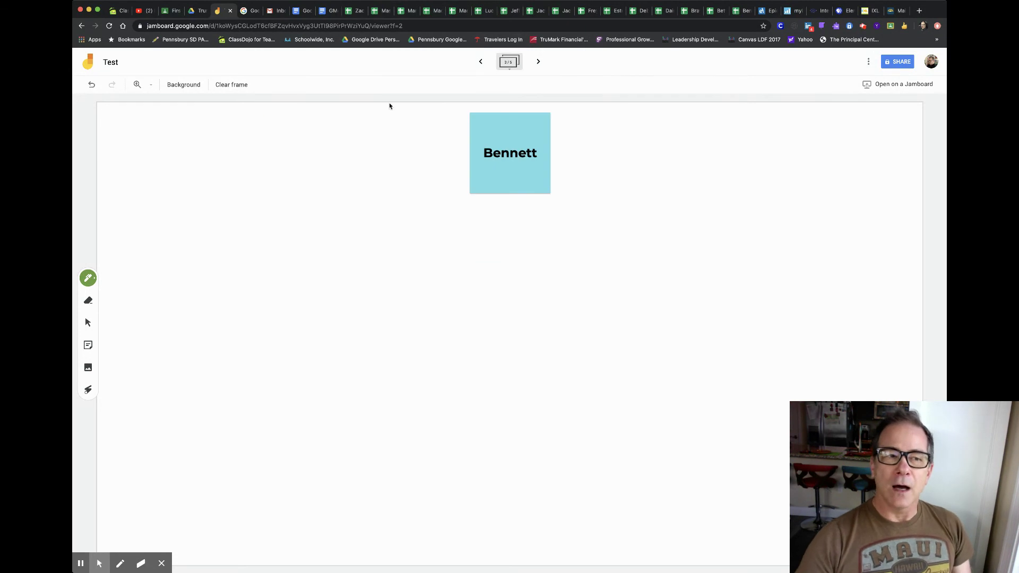
pyautogui.click(231, 84)
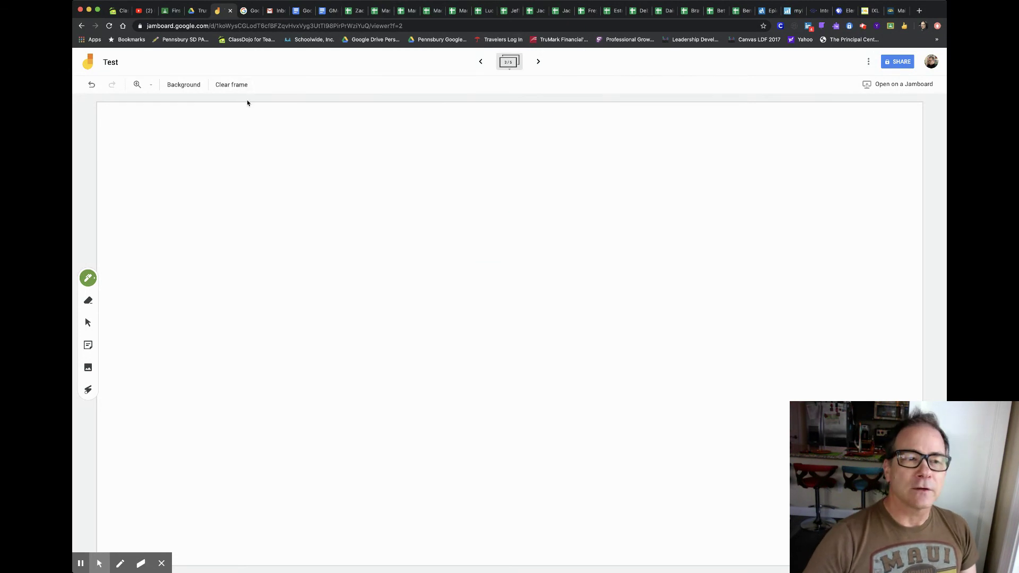
pyautogui.click(481, 62)
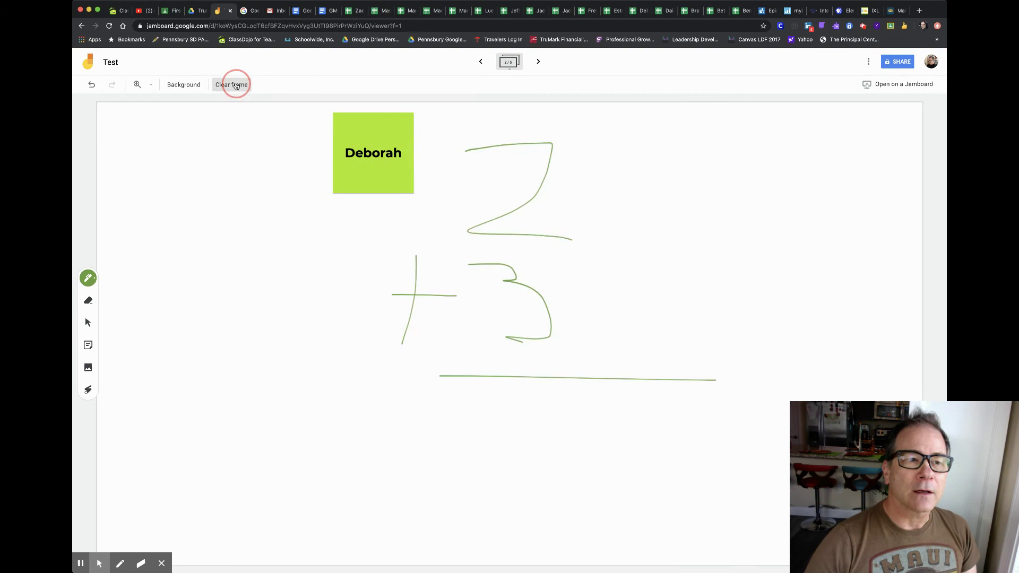
pyautogui.click(230, 85)
pyautogui.click(480, 62)
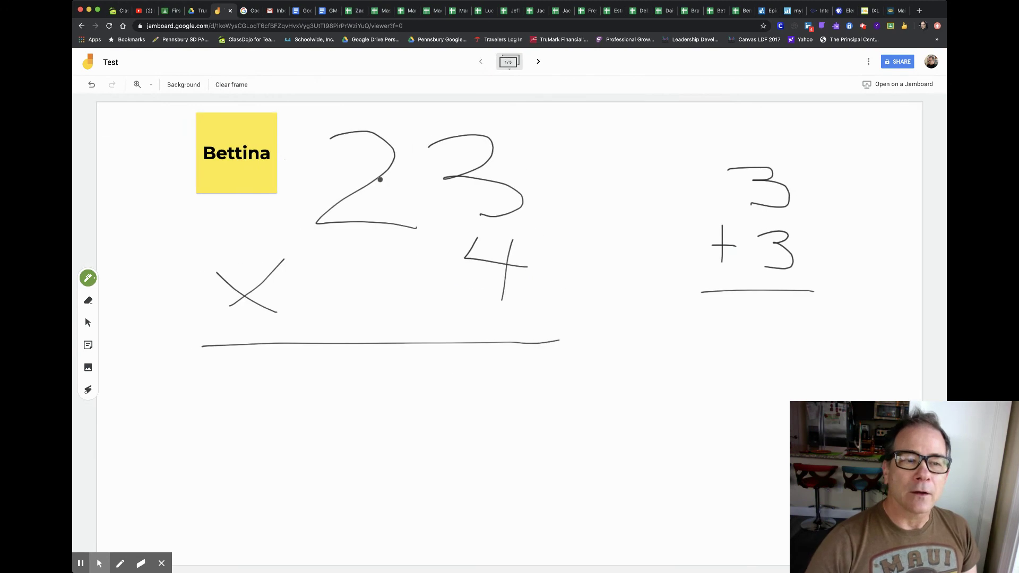
pyautogui.click(232, 85)
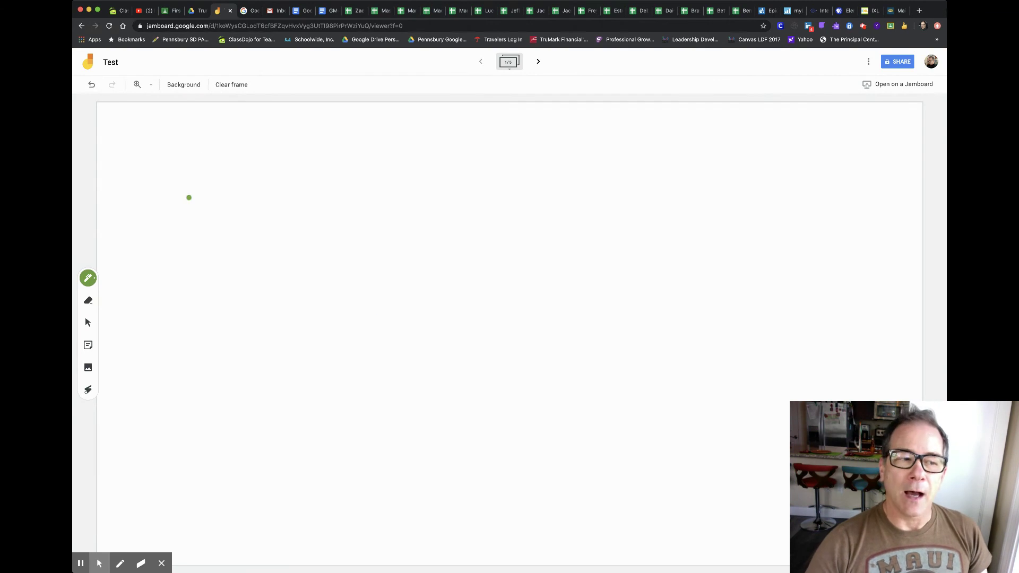
pyautogui.click(869, 61)
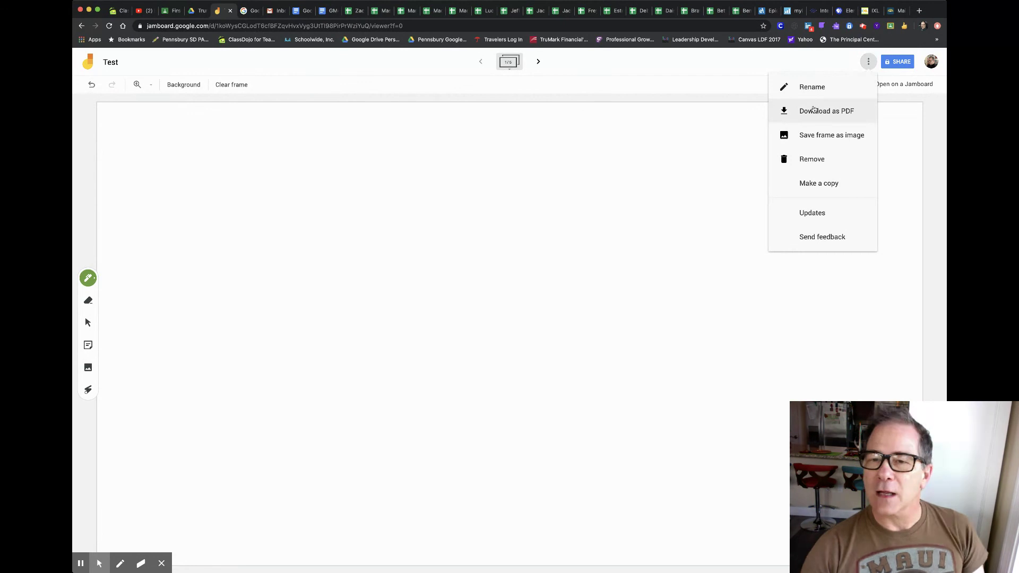
# Step: Close the extra-actions menu and bring up the image picker showing Photos
pyautogui.click(582, 174)
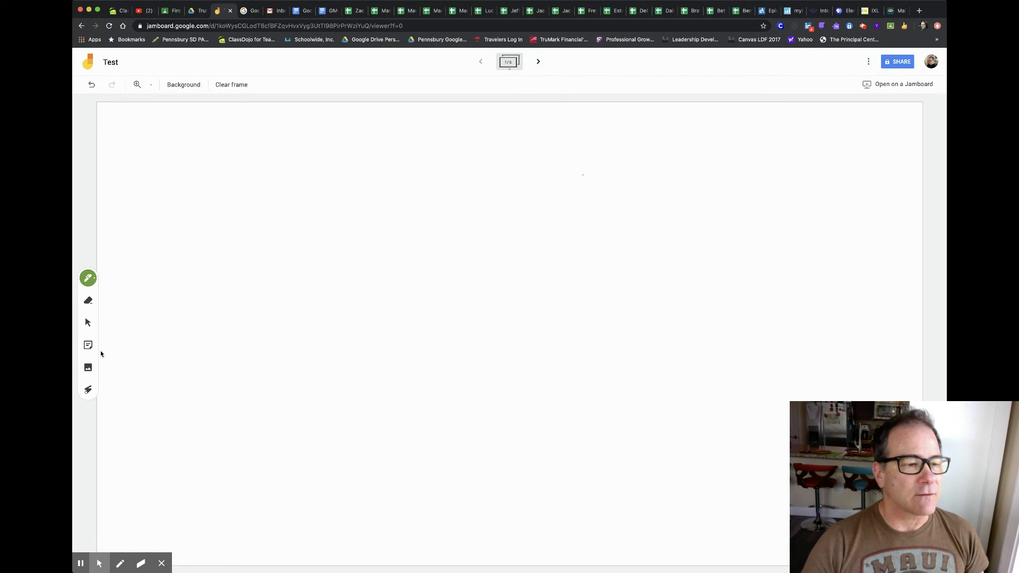
pyautogui.click(87, 368)
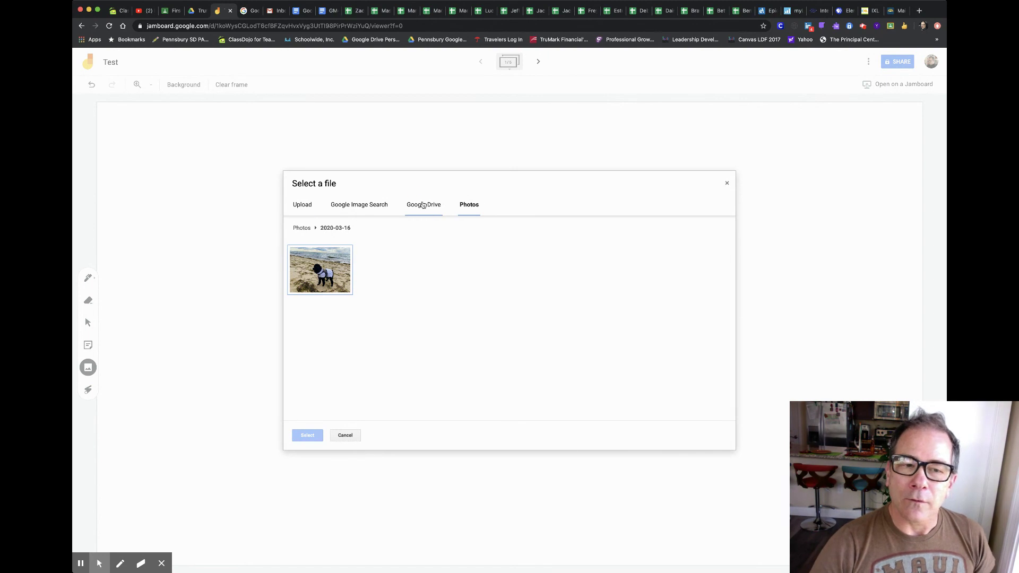
# Step: Browse Drive's Shared with me and My Drive folders, then close the picker without inserting
pyautogui.click(423, 205)
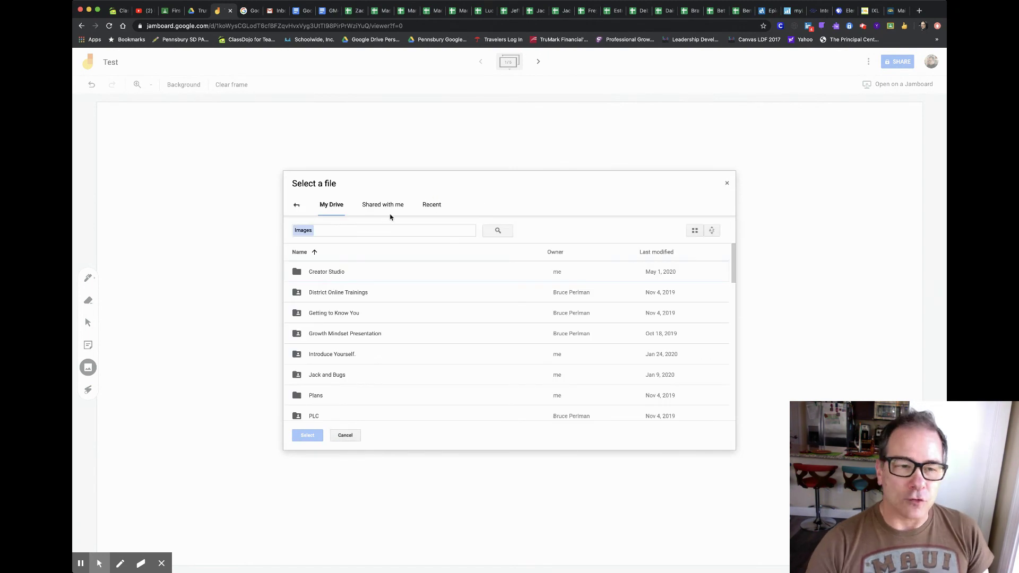
pyautogui.click(383, 205)
pyautogui.click(331, 204)
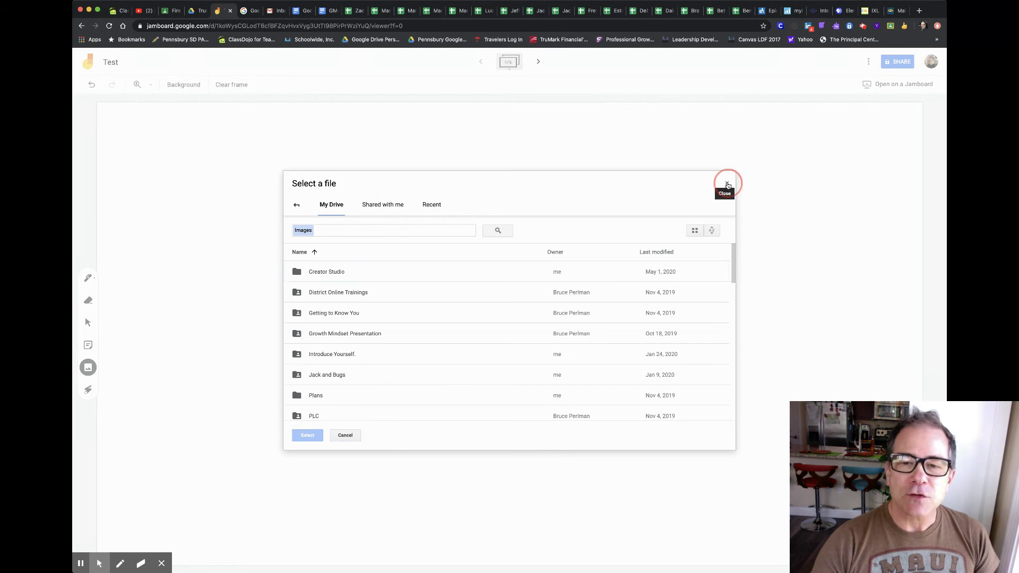
pyautogui.click(727, 185)
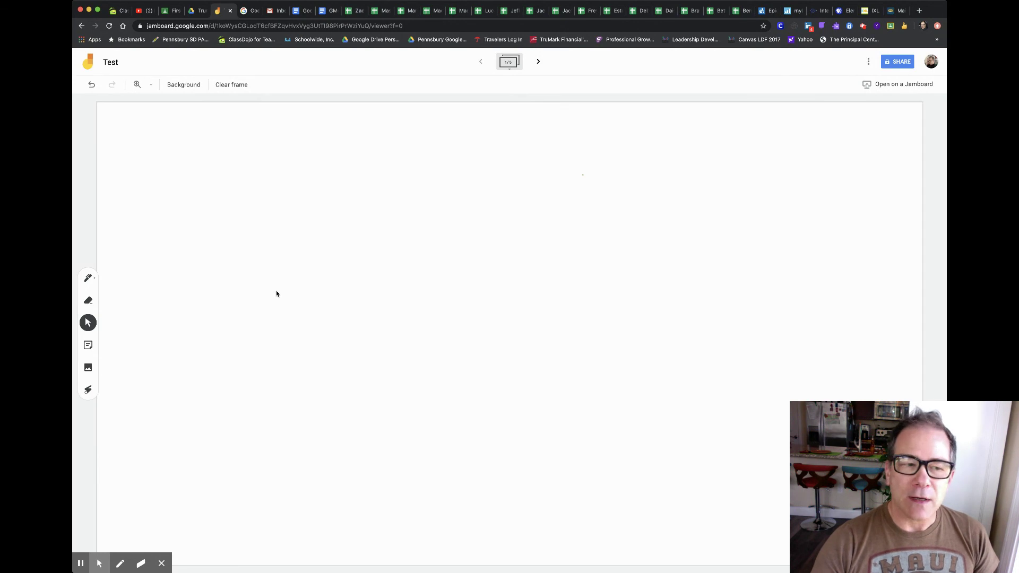
# Step: Draw two fading laser-pointer strokes across the blank first frame
pyautogui.click(89, 390)
pyautogui.moveTo(239, 206); pyautogui.dragTo(260, 242)
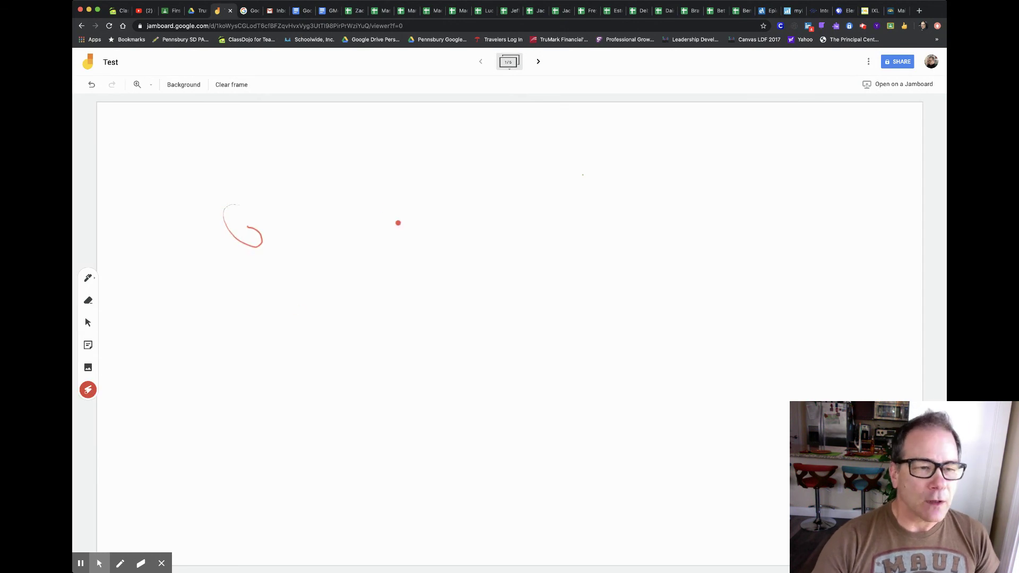
pyautogui.moveTo(384, 210); pyautogui.dragTo(375, 239)
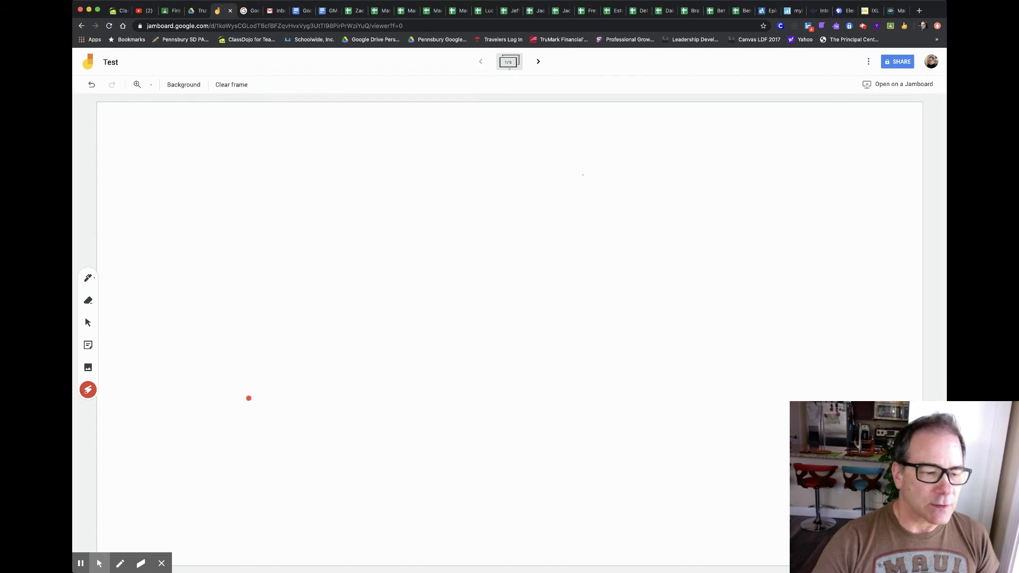